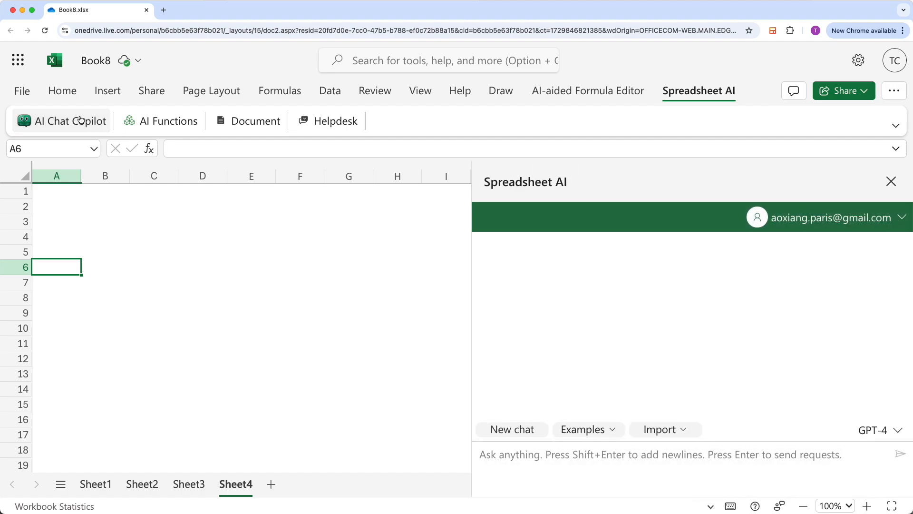
Step: Send the message "hello" to the AI Chat Copilot
{"action": "type", "text": "hello"}
{"action": "key", "text": "Return"}
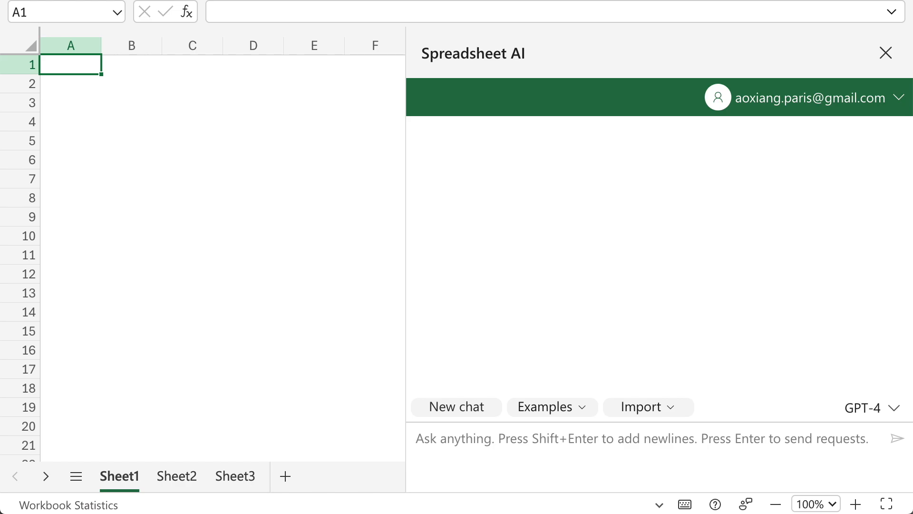
Step: Ask the chat assistant for a table of 20 famous people worldwide and insert the generated table at A1 of Sheet1
{"action": "type", "text": "Could you "}
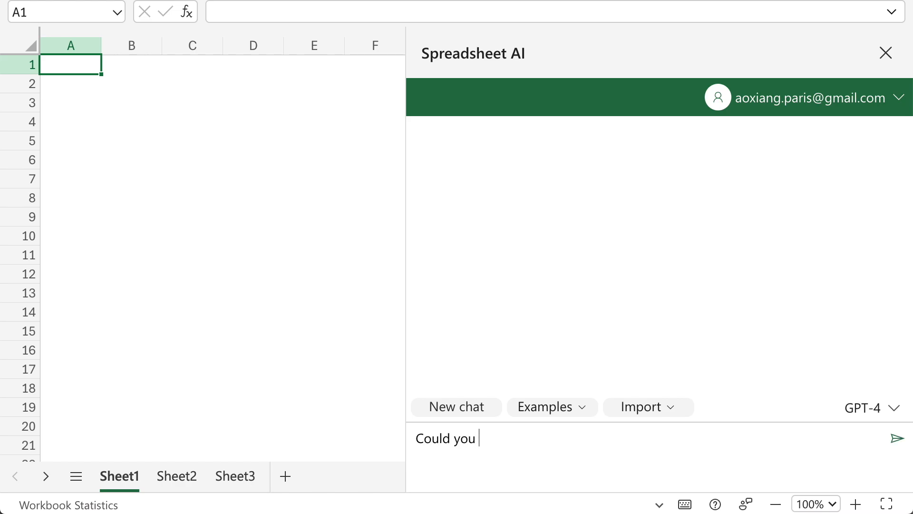
{"action": "type", "text": "give me a table of 20 famous people worldwide?"}
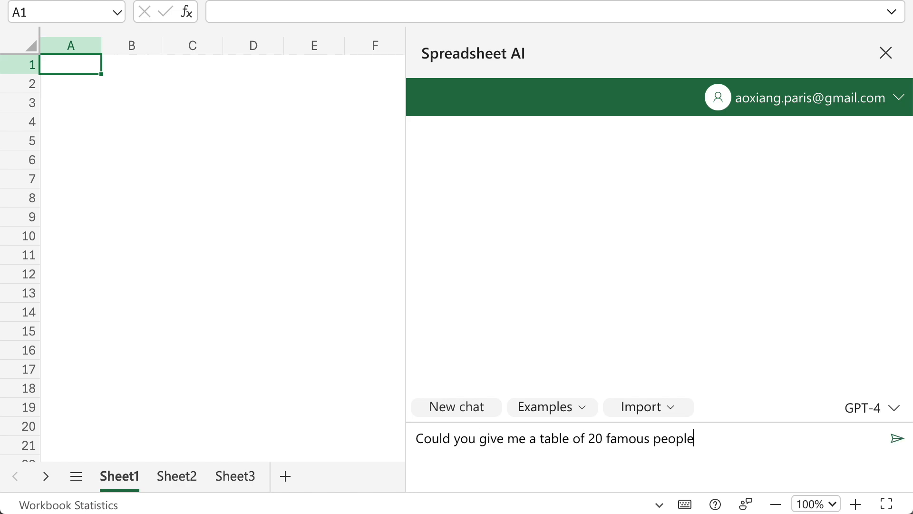
{"action": "key", "text": "Return"}
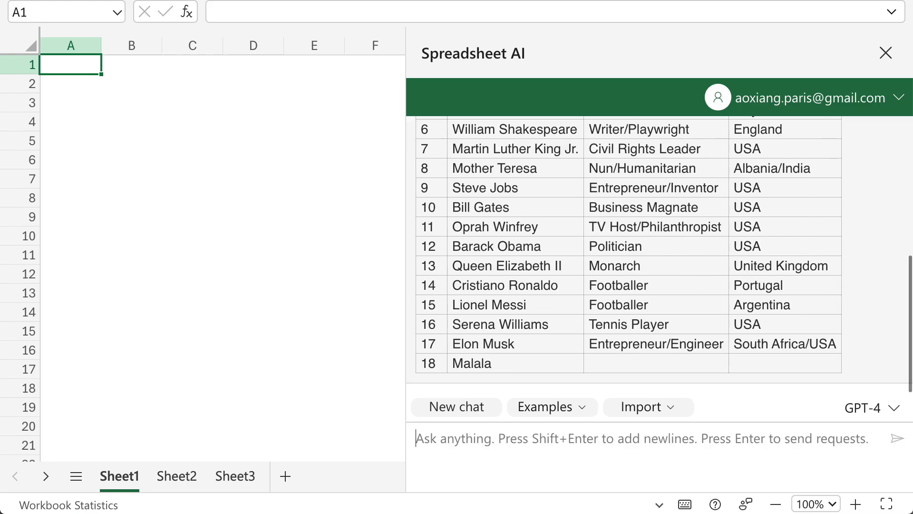
{"action": "scroll", "coordinate": [798, 226], "scroll_direction": "up", "scroll_amount": 8}
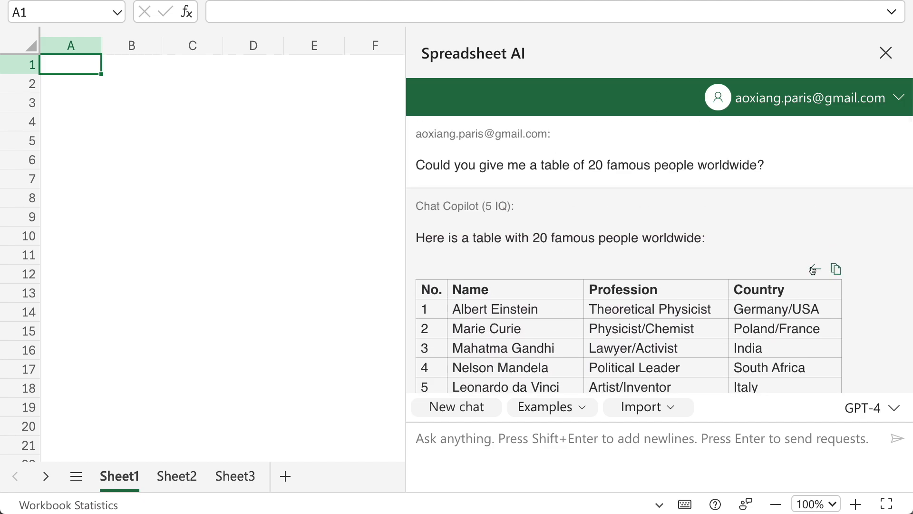
{"action": "left_click", "coordinate": [813, 269]}
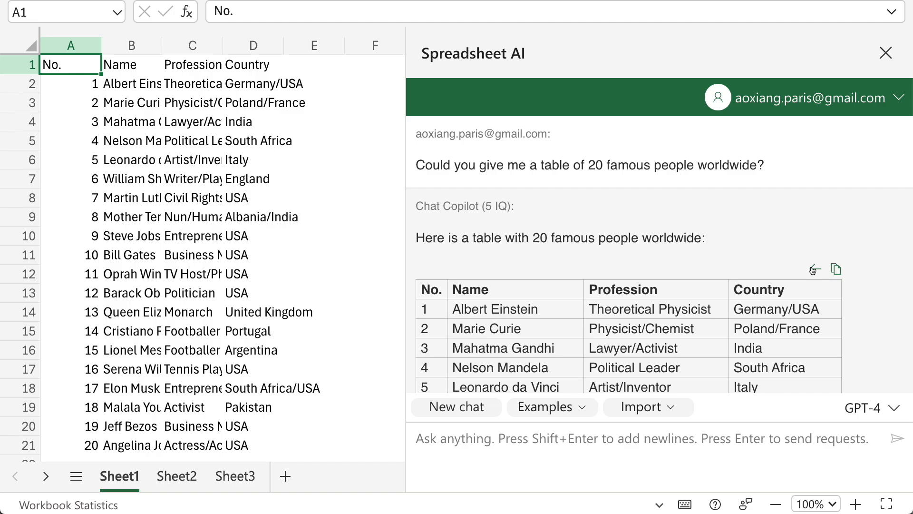
Step: Send a follow-up request asking the assistant to add a column for the people's birth year
{"action": "left_click", "coordinate": [712, 432]}
{"action": "type", "text": "Please add "}
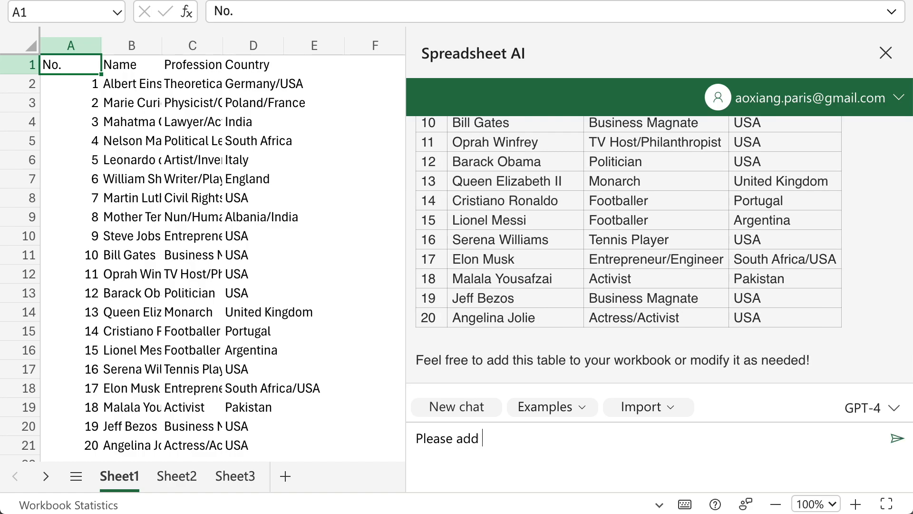
{"action": "type", "text": "a column for their birth year."}
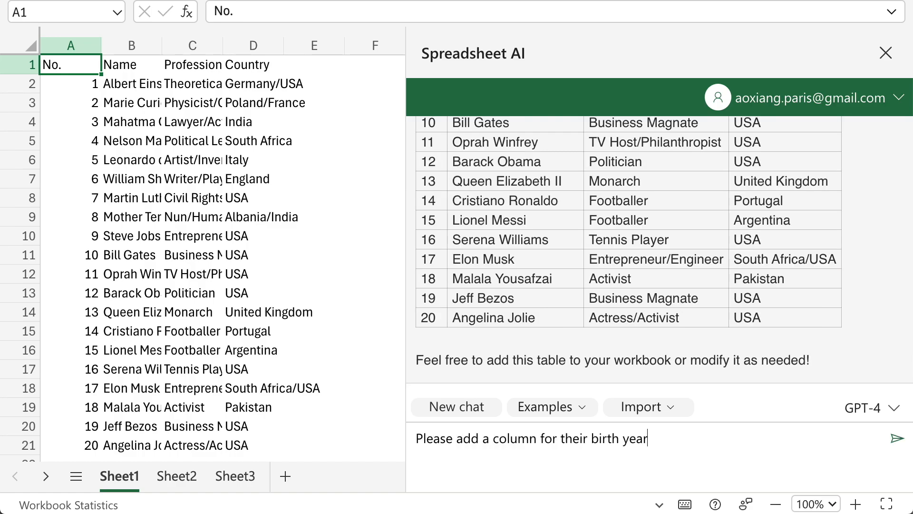
{"action": "key", "text": "Return"}
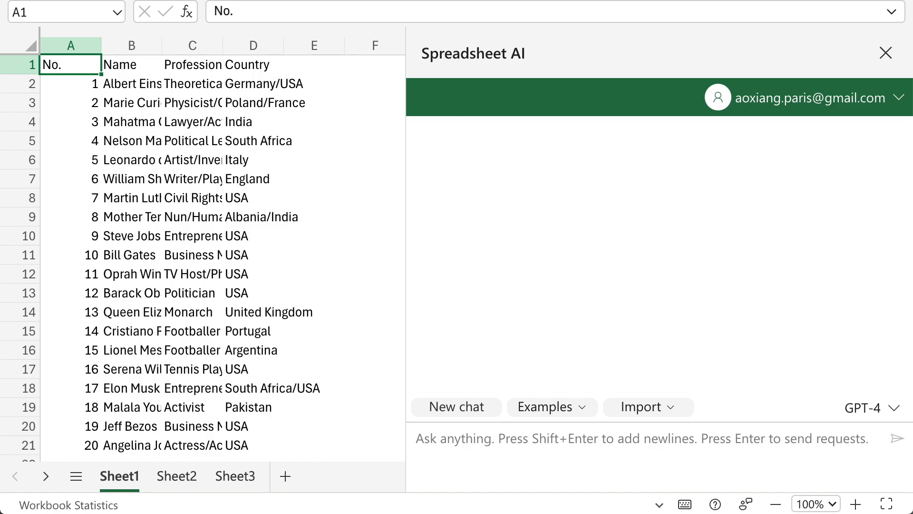
Step: In the empty chat, ask the assistant to add a birth year column to the table of people in A1:D21
{"action": "left_click", "coordinate": [565, 441]}
{"action": "type", "text": "I have a table of peop"}
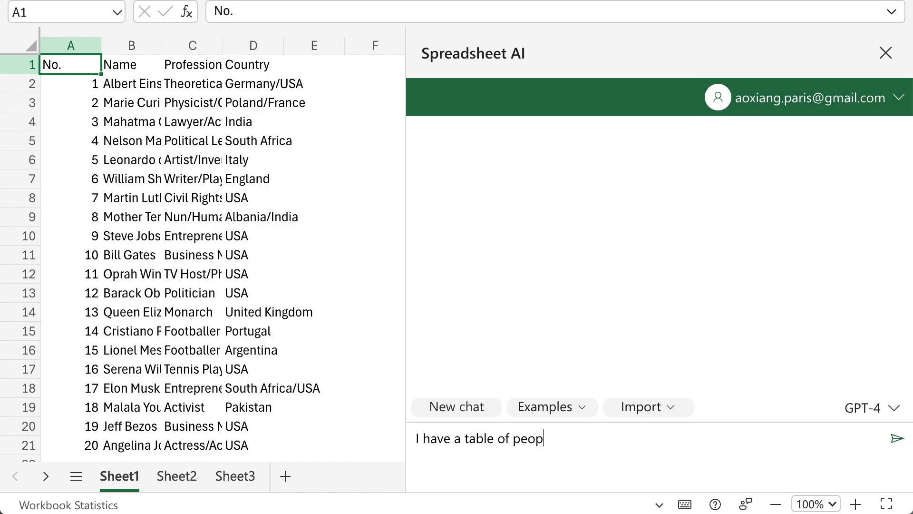
{"action": "type", "text": "le in A1:D21, please a"}
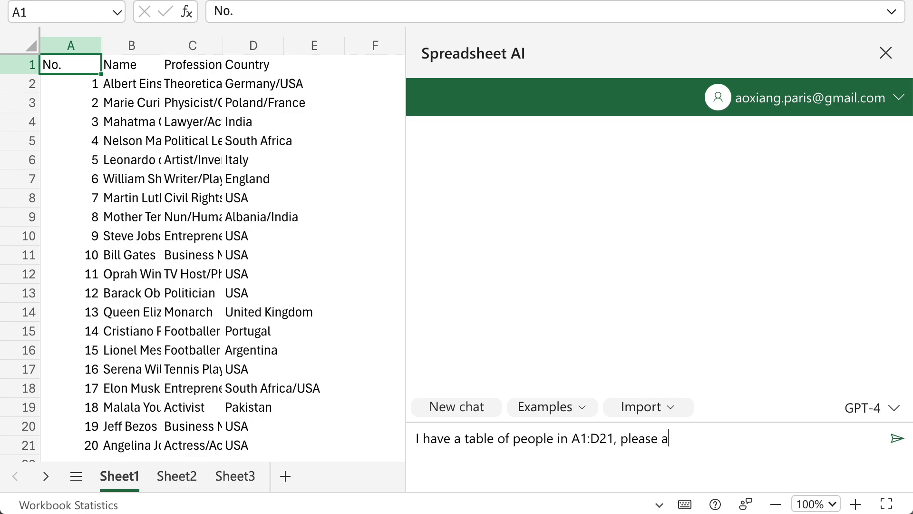
{"action": "type", "text": "dd a column for their bi"}
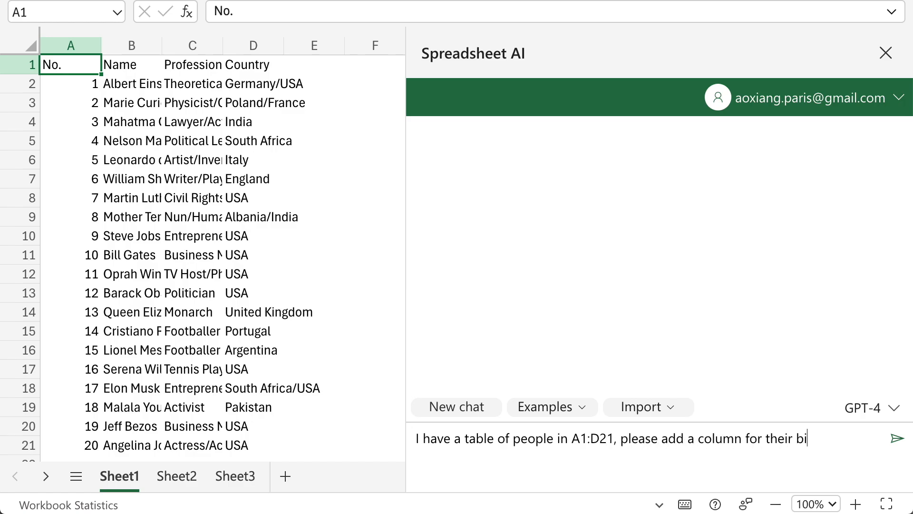
{"action": "type", "text": "rth year."}
{"action": "key", "text": "Return"}
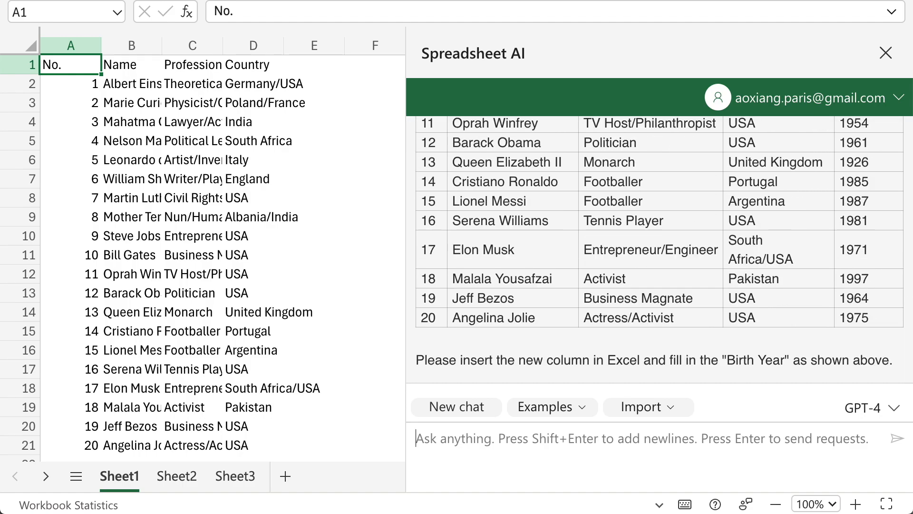
Step: Insert the assistant's table with birth years into the sheet starting at cell E1
{"action": "left_click", "coordinate": [318, 60]}
{"action": "scroll", "coordinate": [722, 241], "scroll_direction": "up", "scroll_amount": 8}
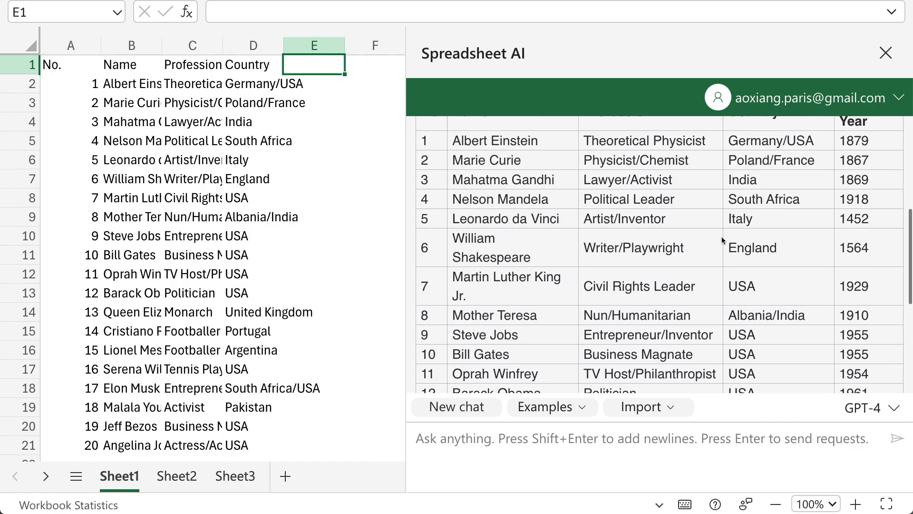
{"action": "left_click", "coordinate": [876, 190]}
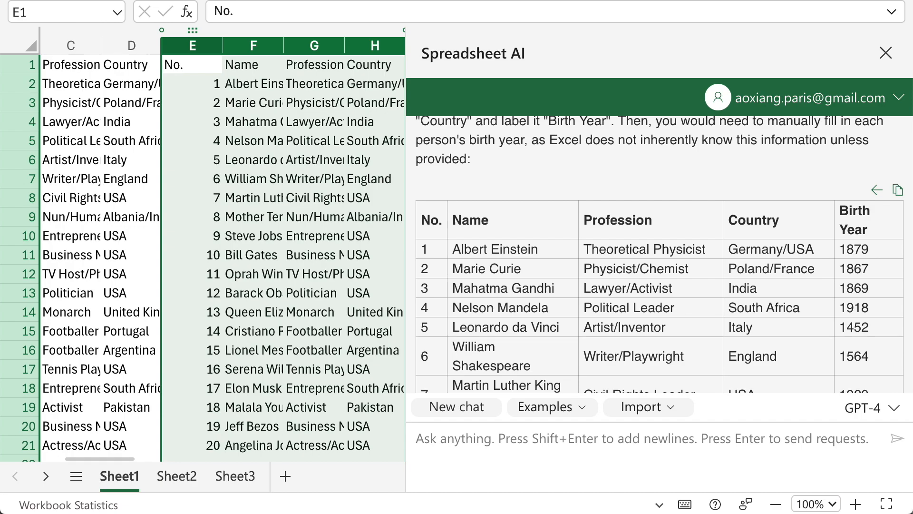
Step: Delete the duplicated No., Name, Profession and Country columns E to H, then return to the start of the row
{"action": "right_click", "coordinate": [327, 45]}
{"action": "left_click", "coordinate": [444, 288]}
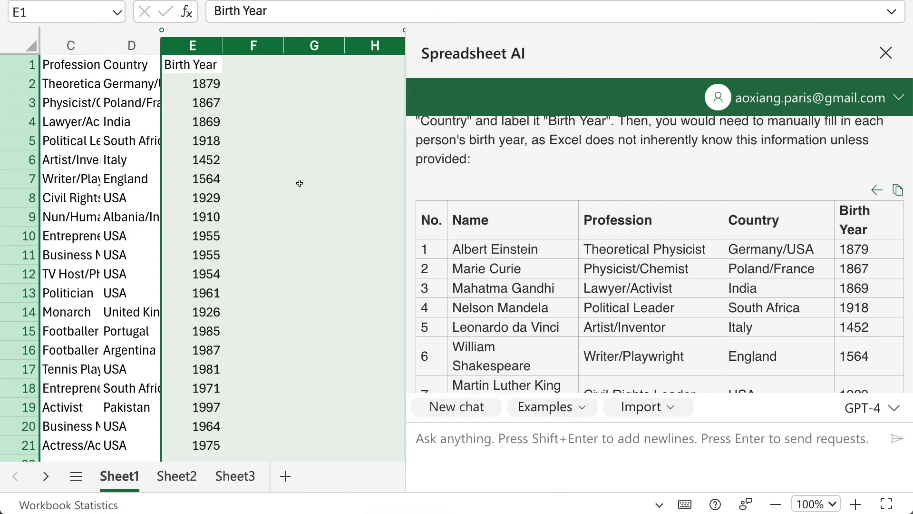
{"action": "left_click", "coordinate": [277, 139]}
{"action": "key", "text": "Home"}
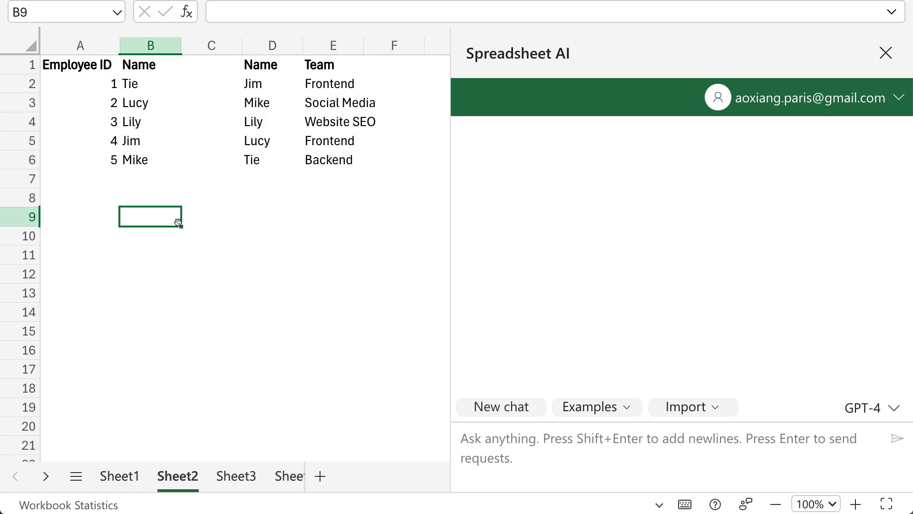
Step: On Sheet2, select each of the two tables and ask the assistant to join the tables A1:B6 and D1:E6
{"action": "left_click_drag", "start_coordinate": [77, 65], "coordinate": [135, 160]}
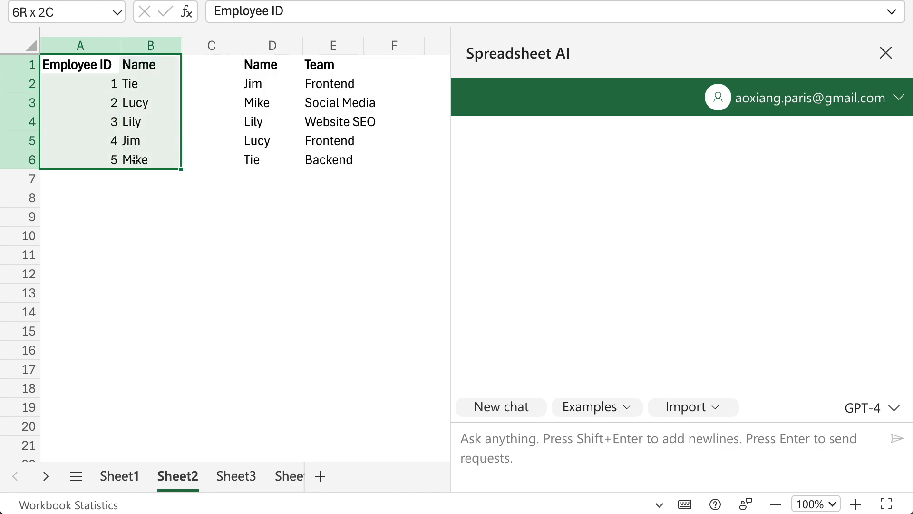
{"action": "left_click_drag", "start_coordinate": [257, 64], "coordinate": [329, 160]}
{"action": "left_click", "coordinate": [545, 441]}
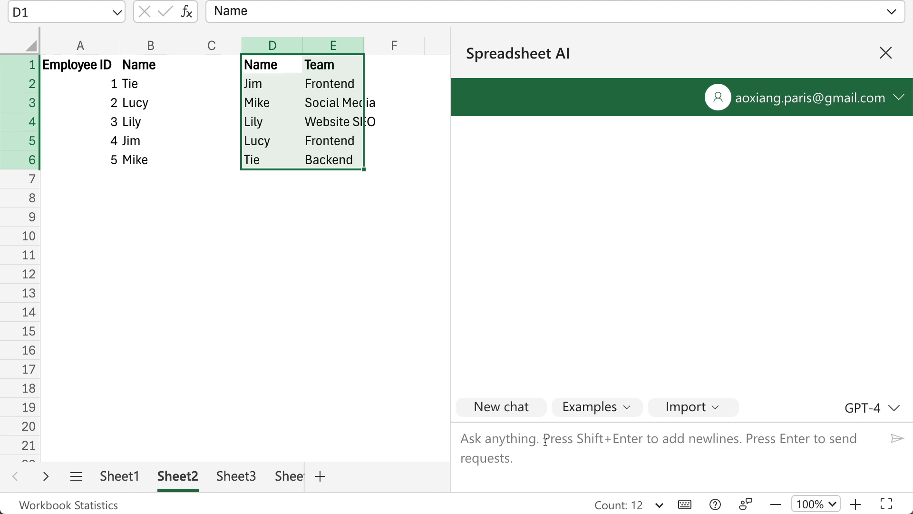
{"action": "type", "text": "Could you join the tables A1:B6 and D1:E6?"}
{"action": "key", "text": "Return"}
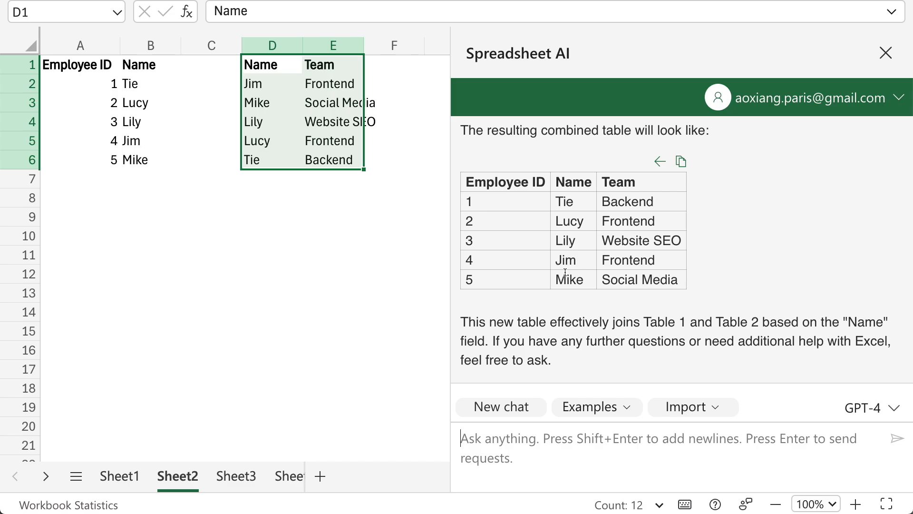
Step: Following the assistant's suggested formulas, enter =A2 in cell G2 and =B2 in cell H2
{"action": "scroll", "coordinate": [565, 271], "scroll_direction": "up", "scroll_amount": 5}
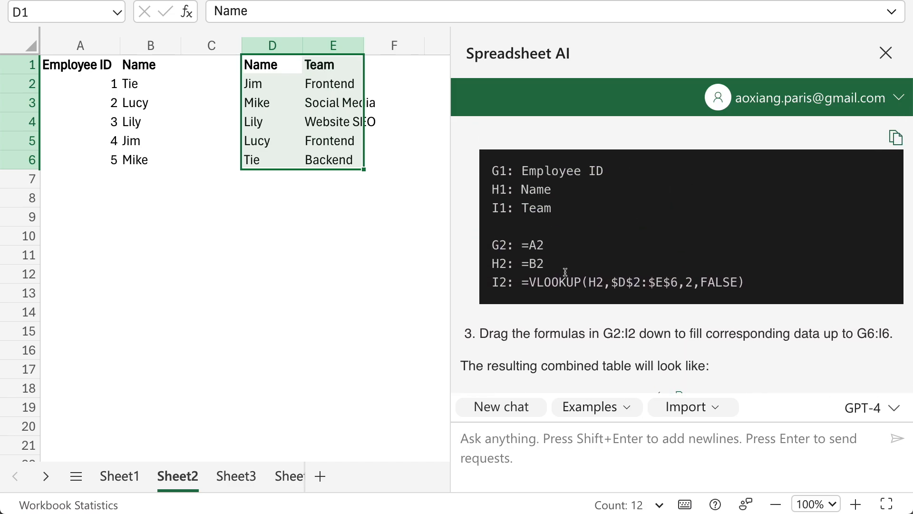
{"action": "left_click", "coordinate": [435, 89]}
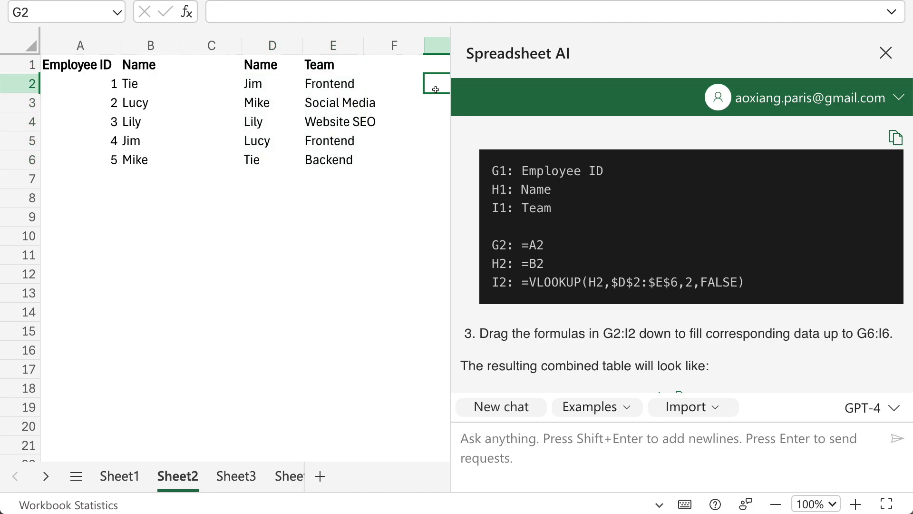
{"action": "key", "text": "Right"}
{"action": "key", "text": "Right"}
{"action": "key", "text": "Right"}
{"action": "key", "text": "Left"}
{"action": "key", "text": "Left"}
{"action": "key", "text": "Left"}
{"action": "type", "text": "=A2"}
{"action": "key", "text": "Return"}
{"action": "key", "text": "Up"}
{"action": "key", "text": "Right"}
{"action": "type", "text": "=B2"}
{"action": "key", "text": "Tab"}
Step: Enter the formula =VLOOKUP(H2,$D$2:$E$6,2,FALSE) in cell I2 to look up the team
{"action": "type", "text": "=VLOOKUP("}
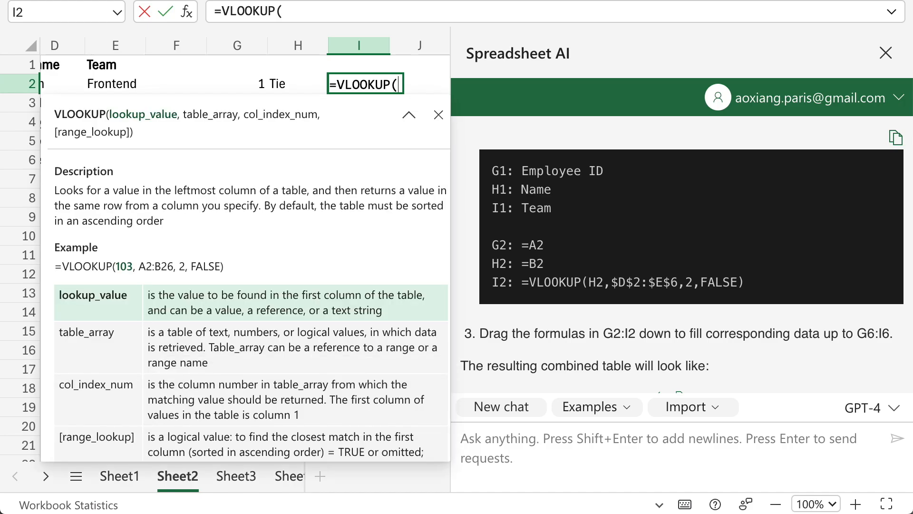
{"action": "type", "text": "H2,$D$2:$E$"}
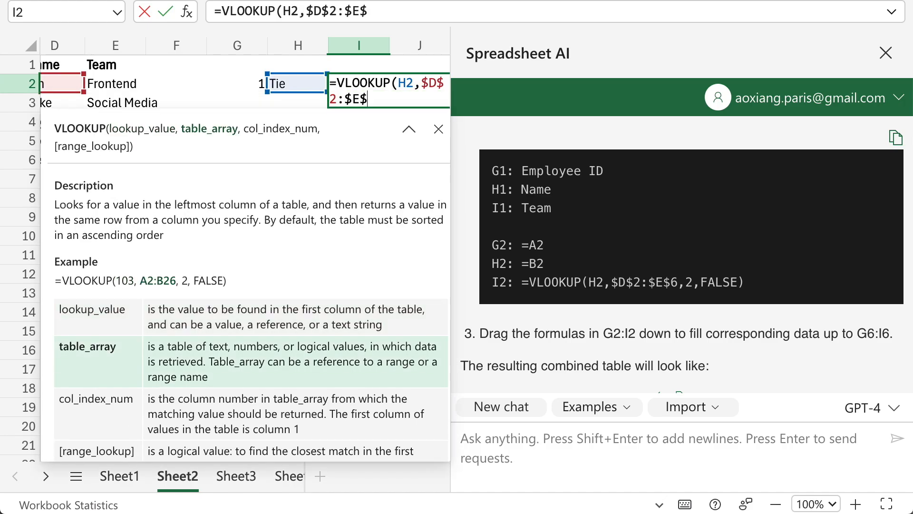
{"action": "type", "text": "6,2,FALSE)"}
{"action": "key", "text": "Return"}
Step: Copy the formulas in G2:I2 down to rows 3 through 6
{"action": "key", "text": "Up"}
{"action": "key", "text": "Left"}
{"action": "key", "text": "Left"}
{"action": "key", "text": "shift+Right"}
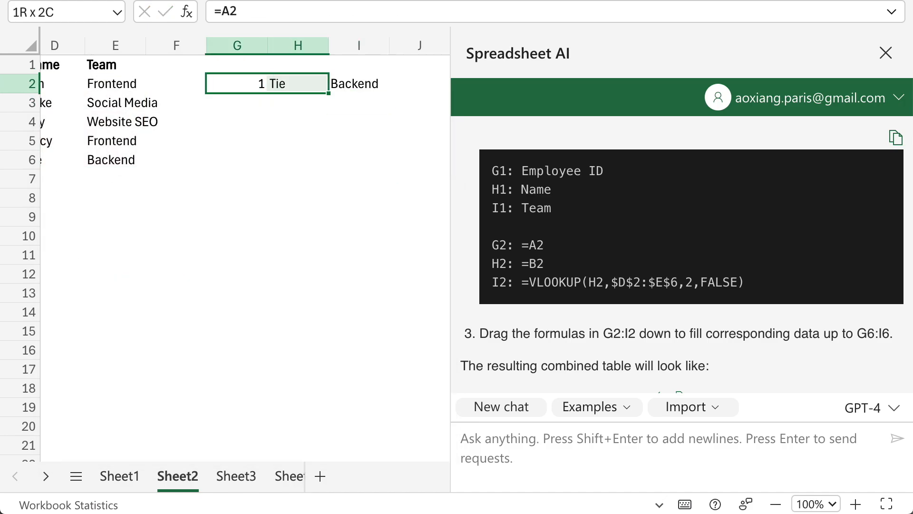
{"action": "key", "text": "shift+Right"}
{"action": "key", "text": "ctrl+c"}
{"action": "key", "text": "Down"}
{"action": "key", "text": "shift+Down"}
{"action": "key", "text": "shift+Down"}
{"action": "key", "text": "shift+Down"}
{"action": "key", "text": "ctrl+v"}
Step: Select the joined rows G2:I6 to review them
{"action": "key", "text": "Up"}
{"action": "key", "text": "Escape"}
{"action": "key", "text": "shift+Right"}
{"action": "key", "text": "shift+Right"}
{"action": "key", "text": "shift+Down"}
{"action": "key", "text": "shift+Down"}
{"action": "key", "text": "shift+Down"}
{"action": "key", "text": "shift+Down"}
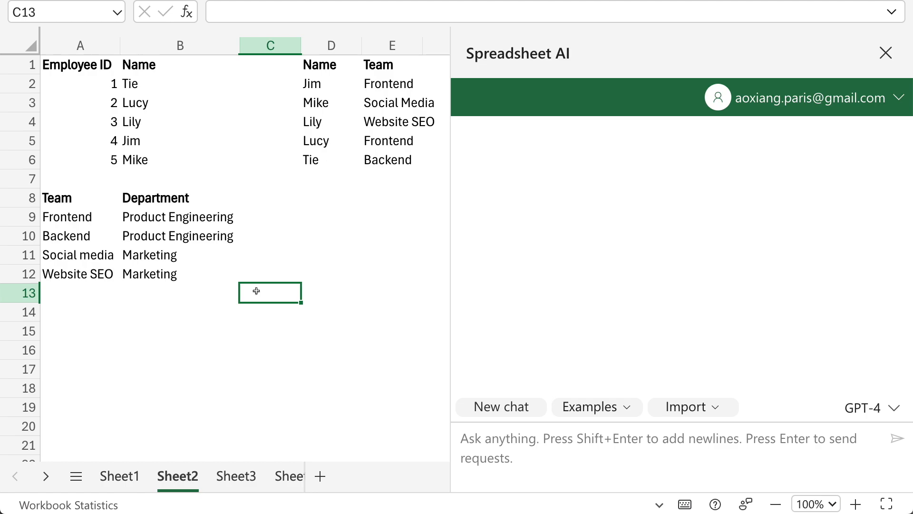
Step: Select the Team and Department table and ask the assistant to join the tables A1:B6, D1:E6, and A8:B12
{"action": "left_click_drag", "start_coordinate": [73, 204], "coordinate": [168, 272]}
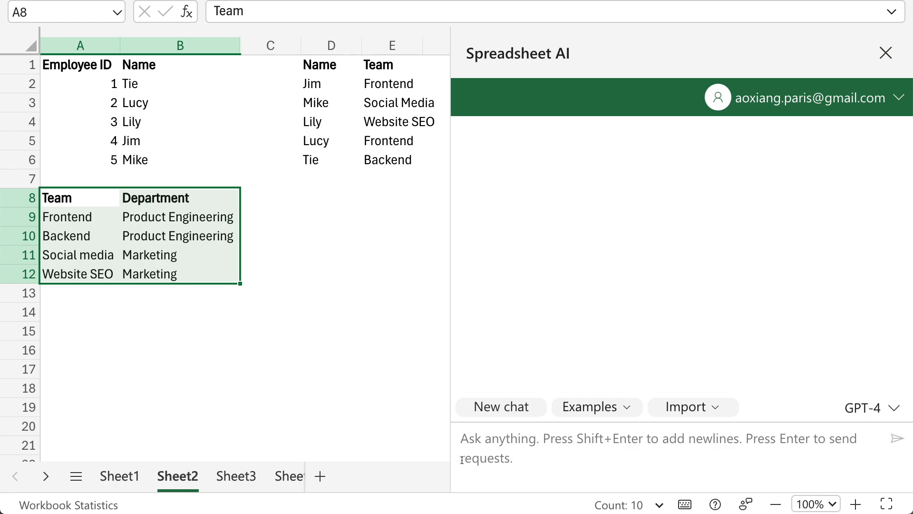
{"action": "type", "text": "Could you "}
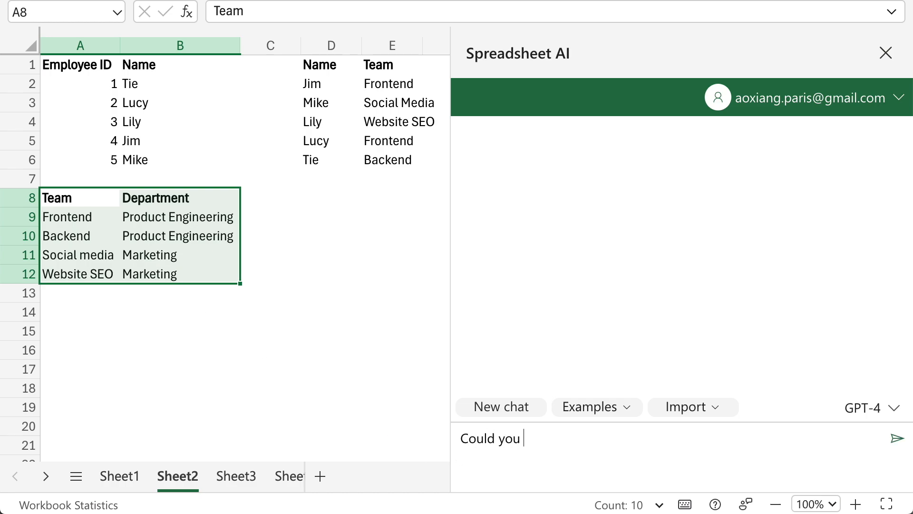
{"action": "type", "text": "join the tables A1:"}
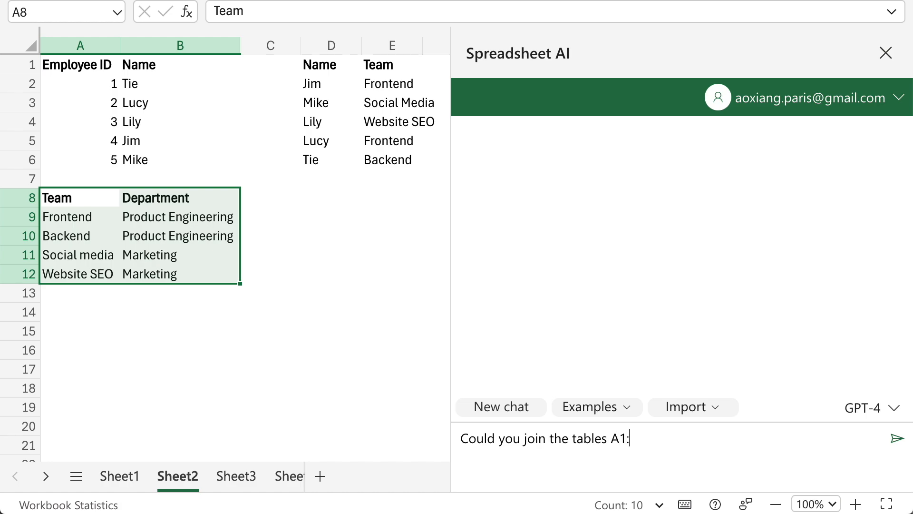
{"action": "type", "text": "B6, D1:E6, and A8:"}
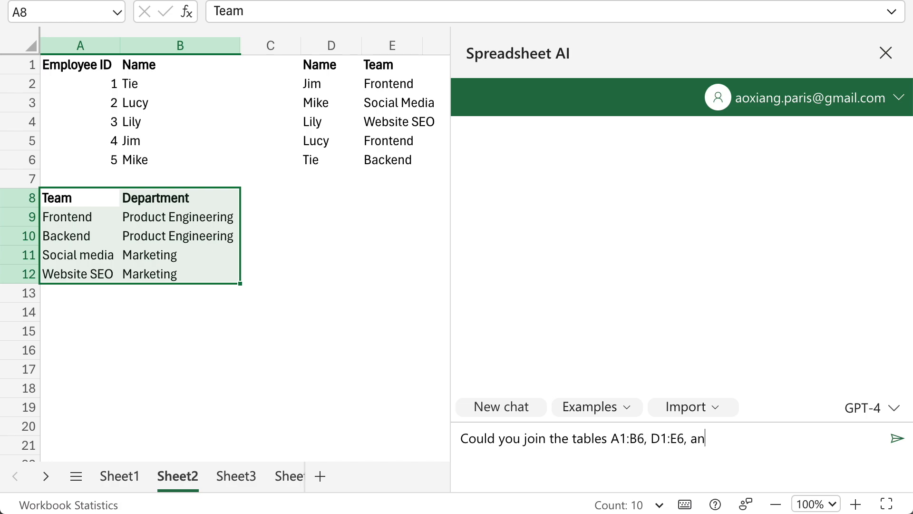
{"action": "type", "text": "B12?"}
{"action": "key", "text": "Return"}
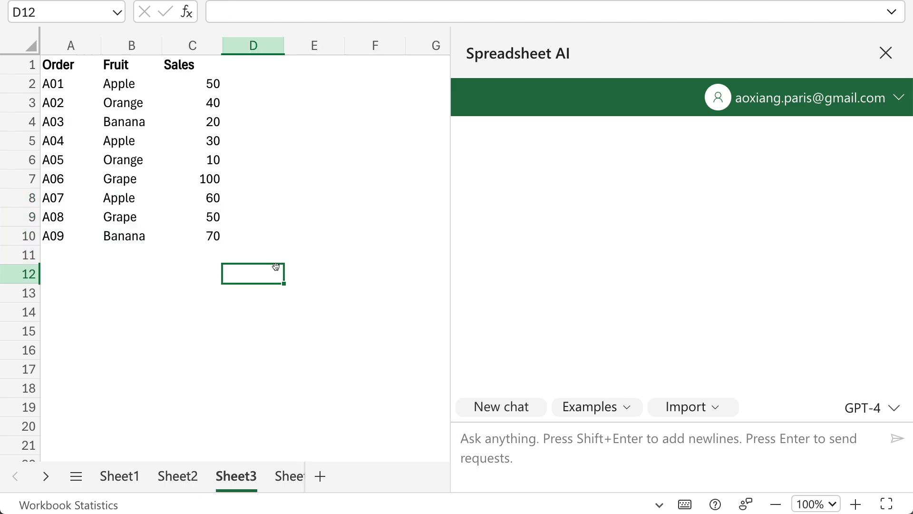
Step: Select the orders table A1:C10 and ask the assistant for a table of each fruit and its total sales, including the Excel formula to generate it
{"action": "left_click_drag", "start_coordinate": [70, 63], "coordinate": [209, 237]}
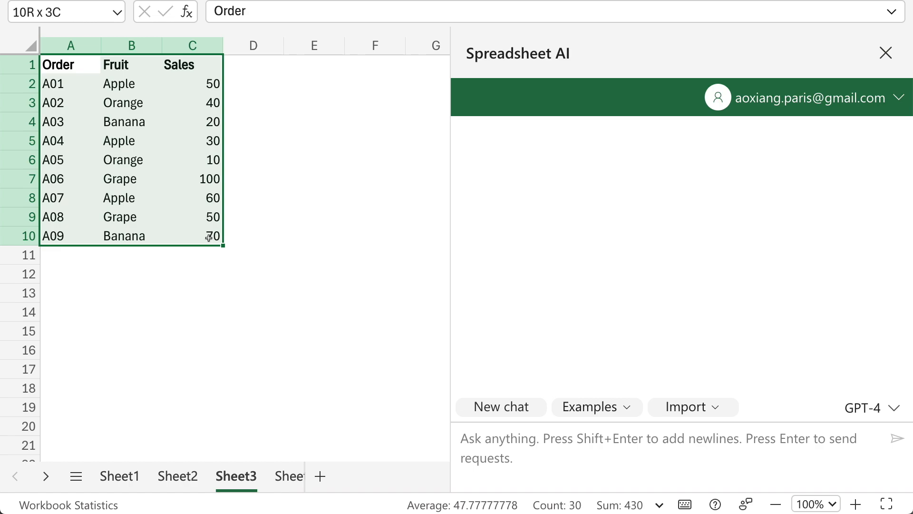
{"action": "left_click_drag", "start_coordinate": [209, 238], "coordinate": [209, 237]}
{"action": "left_click", "coordinate": [520, 447]}
{"action": "type", "text": "I have a table in A"}
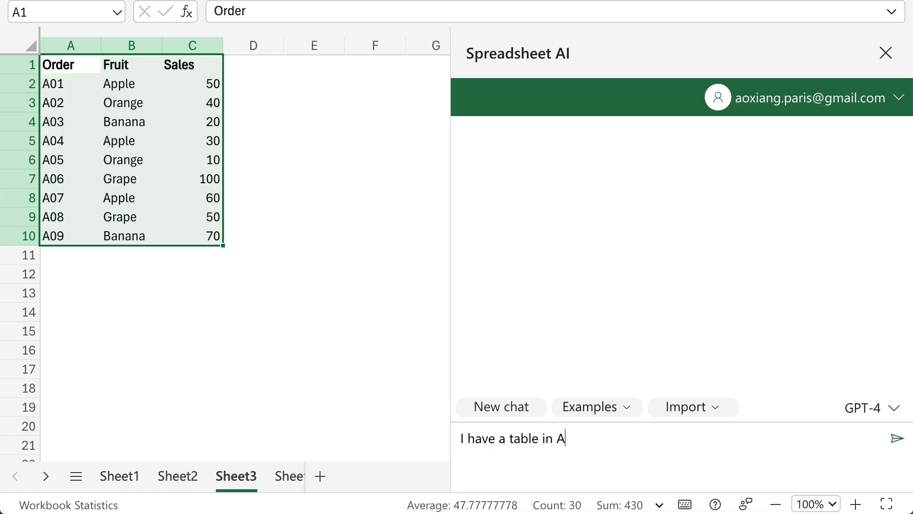
{"action": "type", "text": "1:C10. Please make a t"}
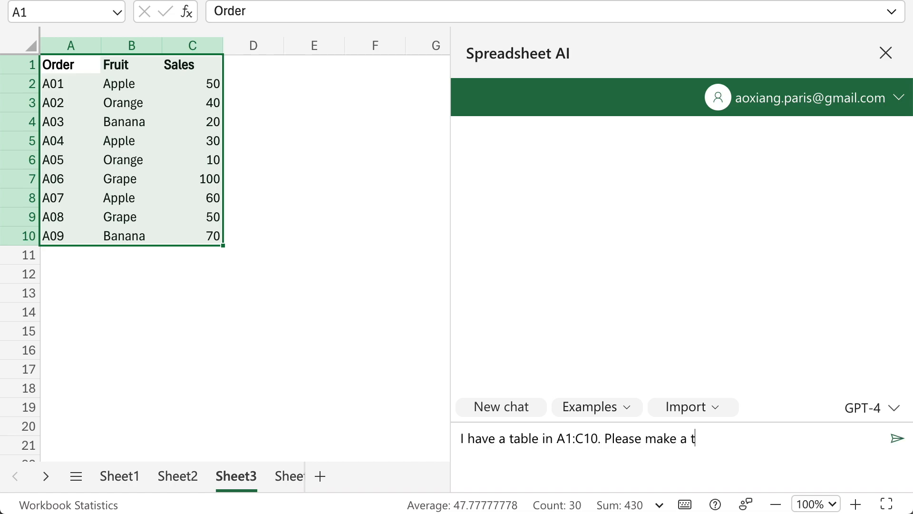
{"action": "type", "text": "able showing each fruit and its total s"}
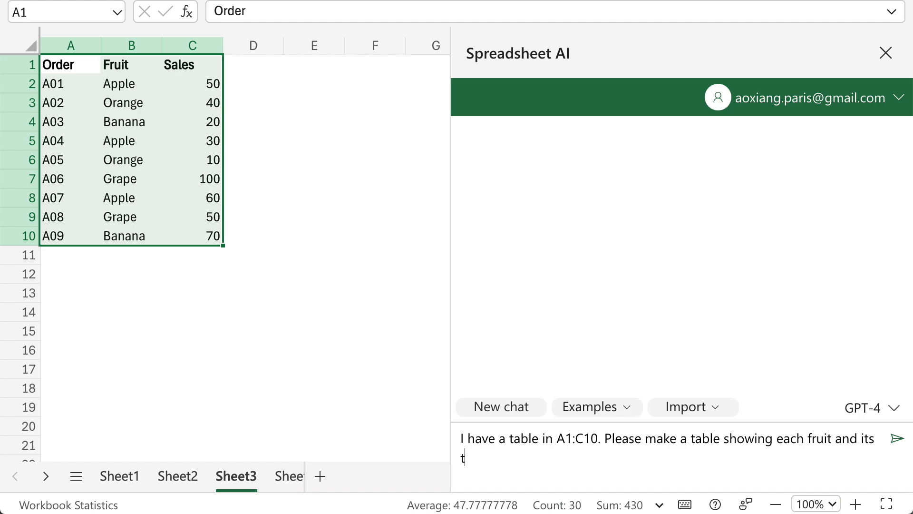
{"action": "type", "text": "ales. Please provide"}
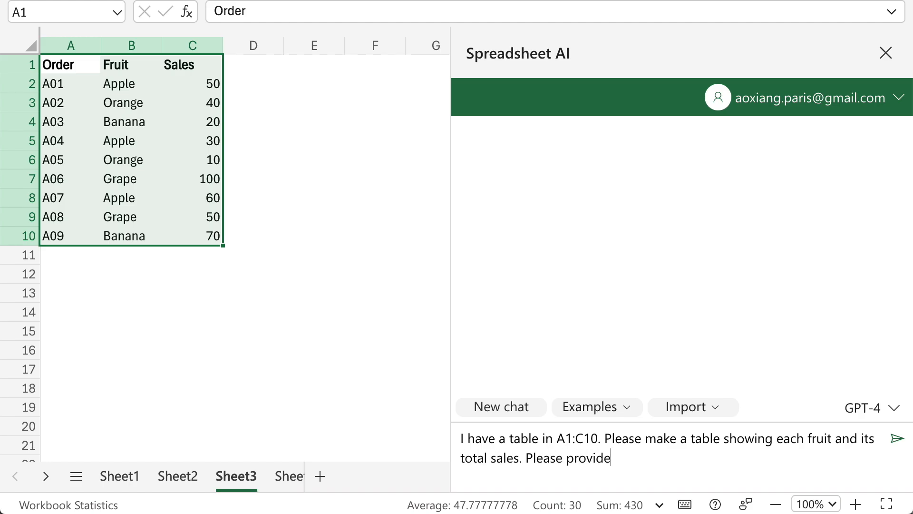
{"action": "type", "text": " the Excel formula to generate"}
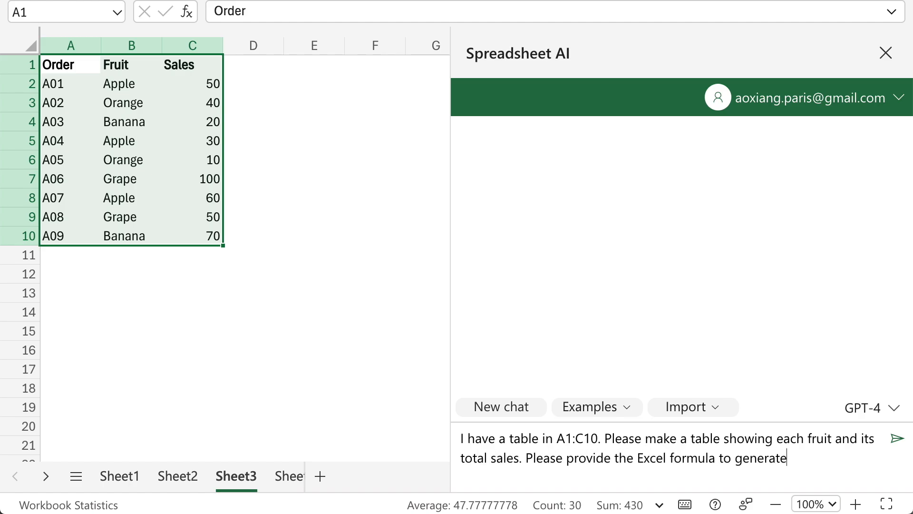
{"action": "type", "text": " this table."}
{"action": "key", "text": "Return"}
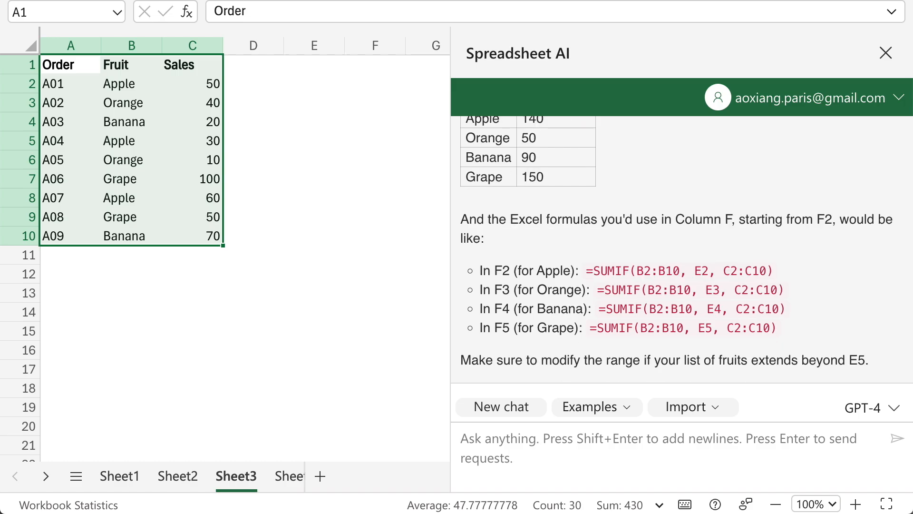
Step: Ask the assistant to add the number of orders for each fruit to the new table
{"action": "type", "text": "Please add the numb"}
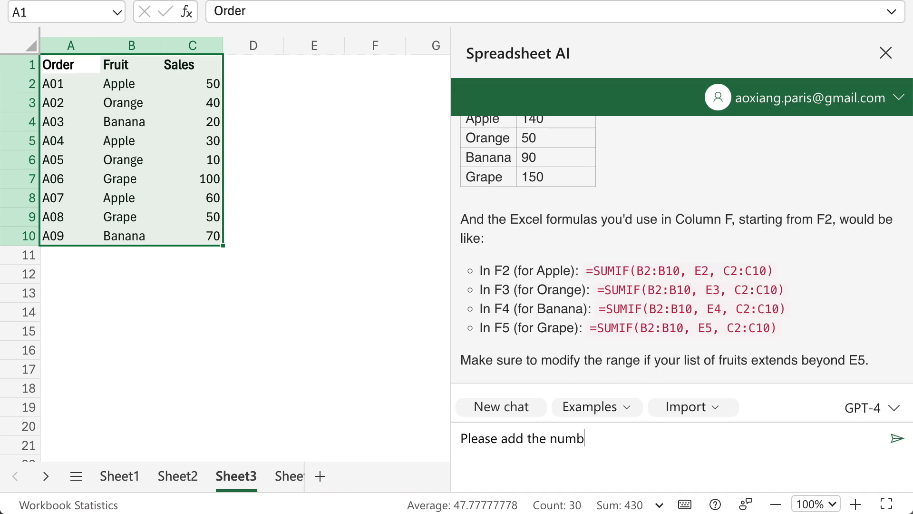
{"action": "type", "text": "er of orders for each fruit to "}
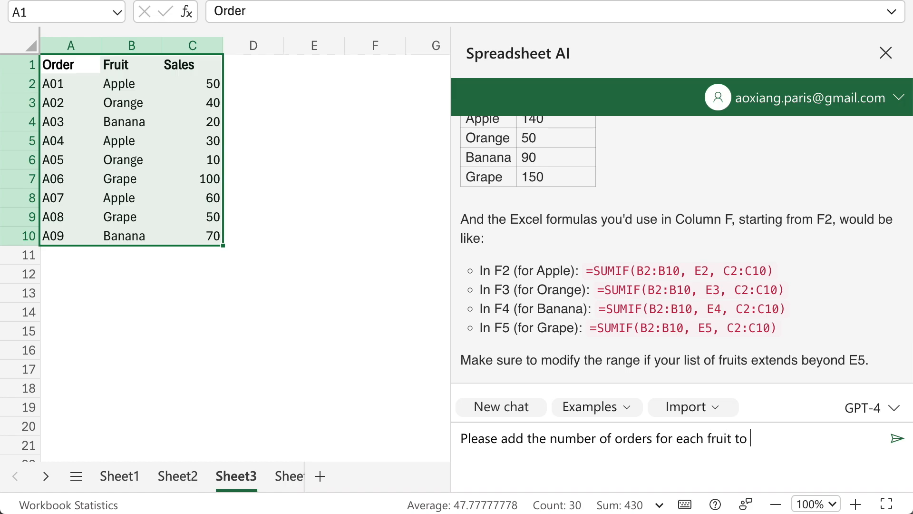
{"action": "type", "text": "the new table."}
{"action": "key", "text": "Return"}
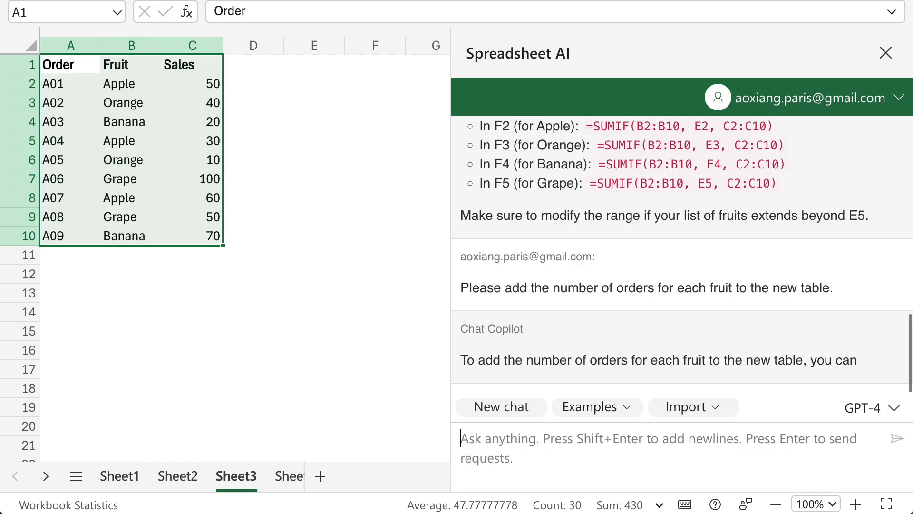